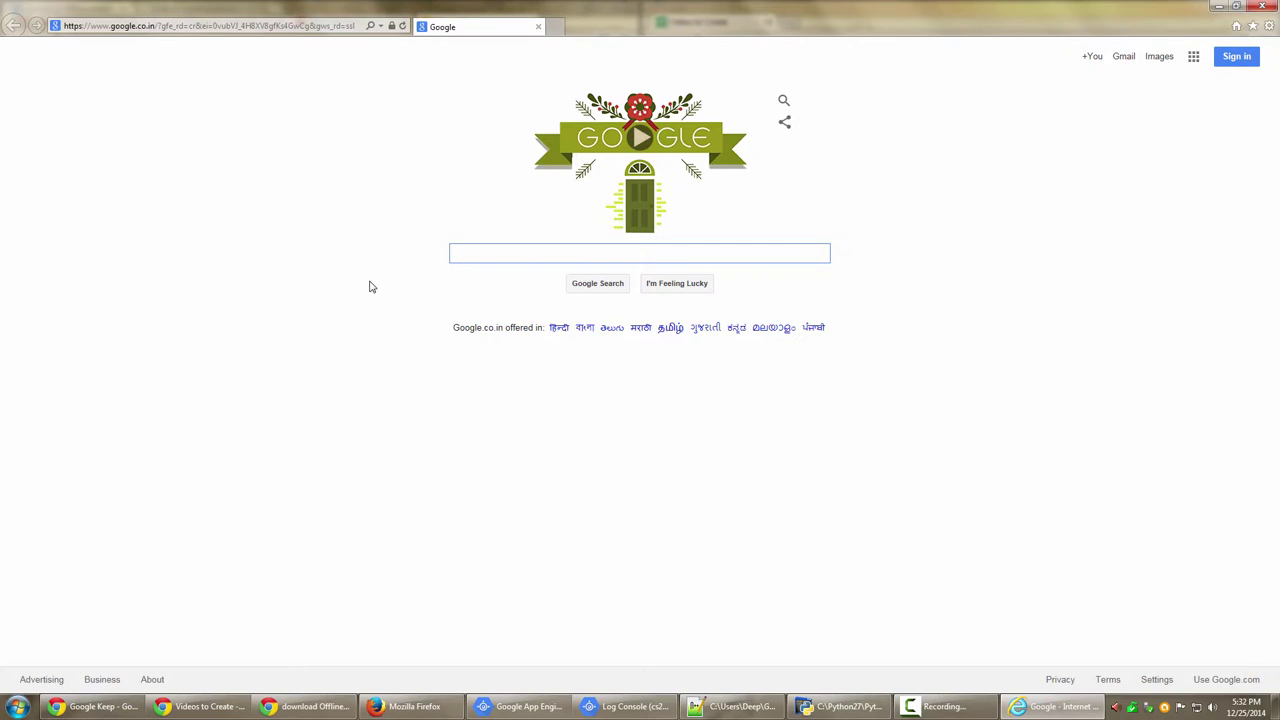
- Open the Mozilla FTP server at ftp.mozilla.org
{"action": "left_click", "coordinate": [206, 26]}
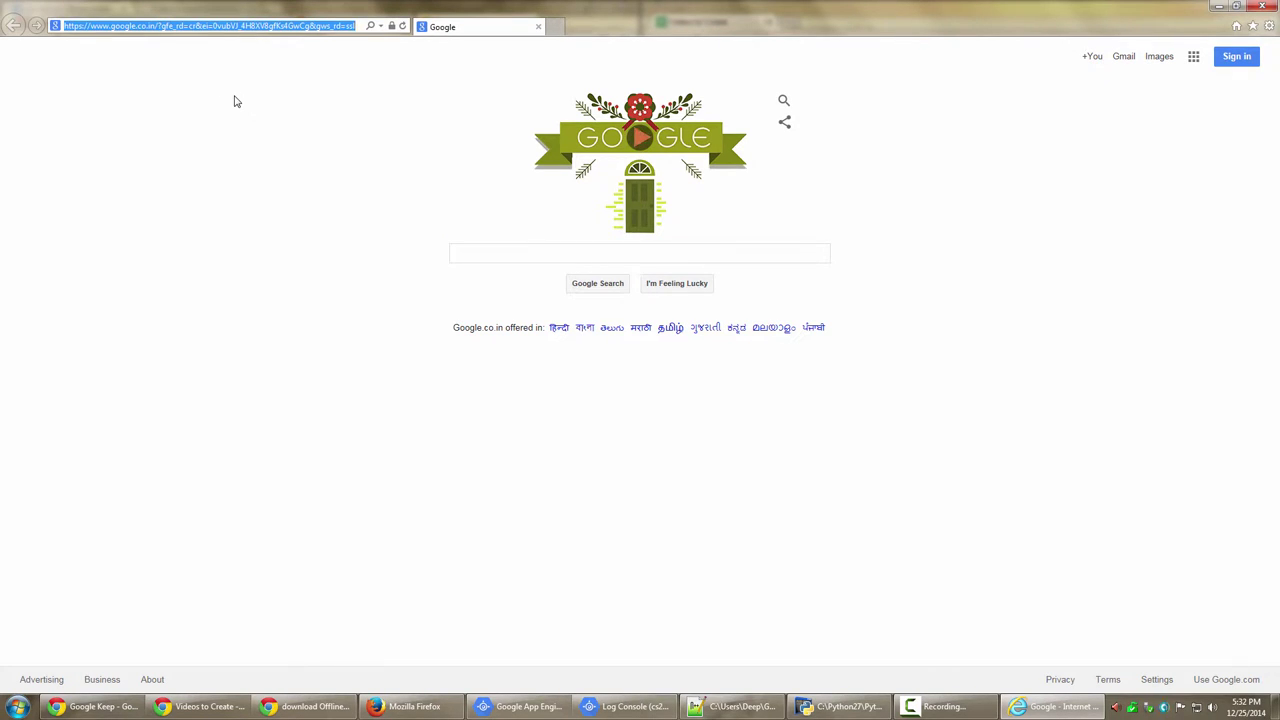
{"action": "type", "text": "ft"}
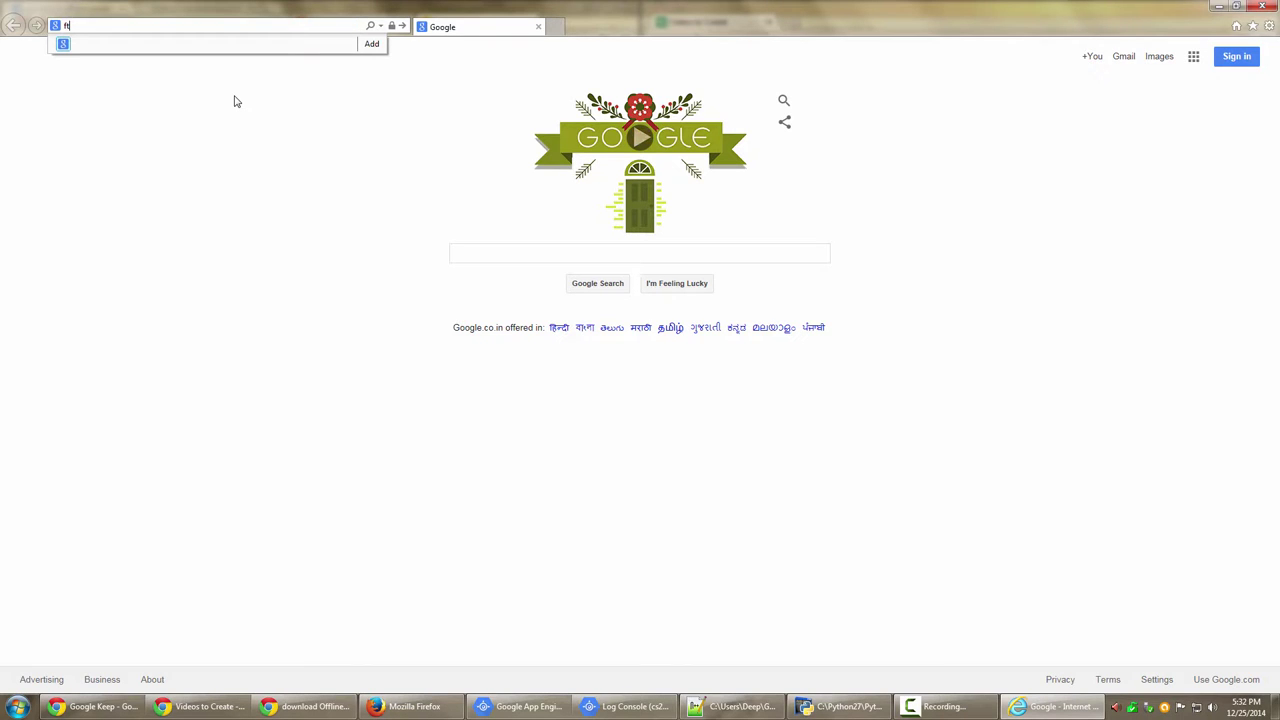
{"action": "type", "text": "p.mozilla.org"}
{"action": "key", "text": "Return"}
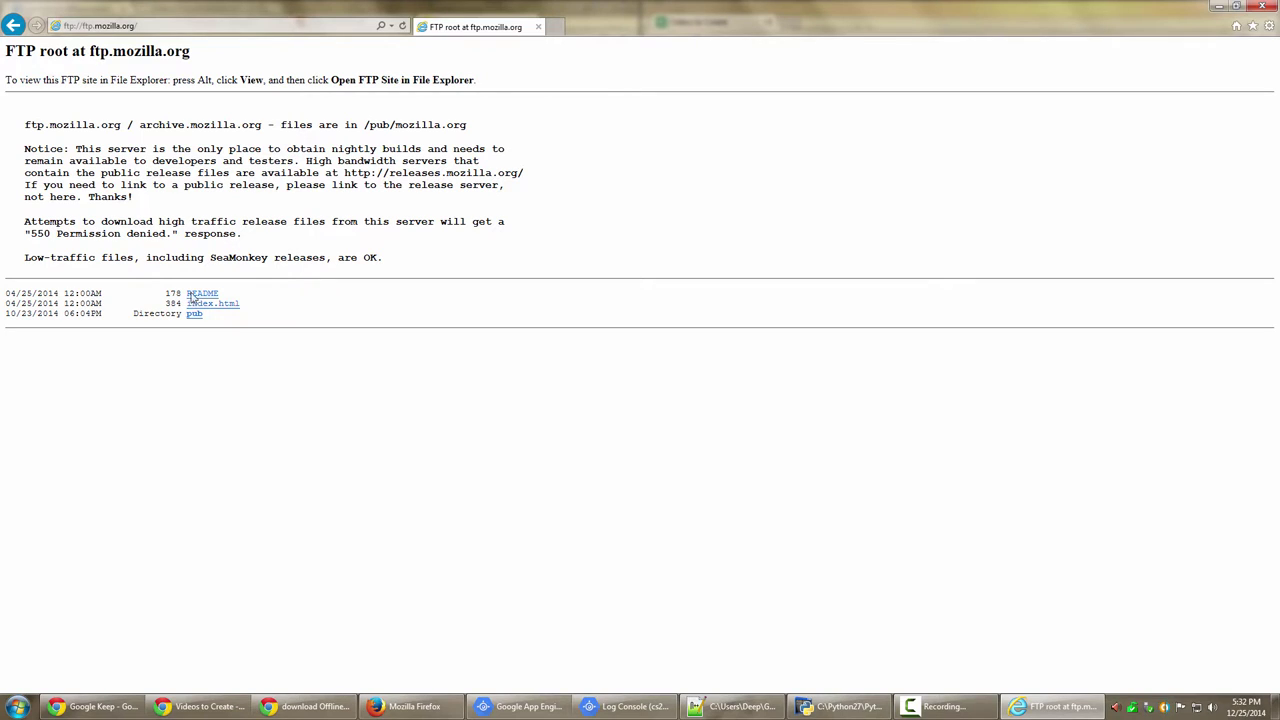
- Review the server's download notice, and go to the pub/firefox/releases directory
{"action": "left_click_drag", "start_coordinate": [42, 80], "coordinate": [402, 217]}
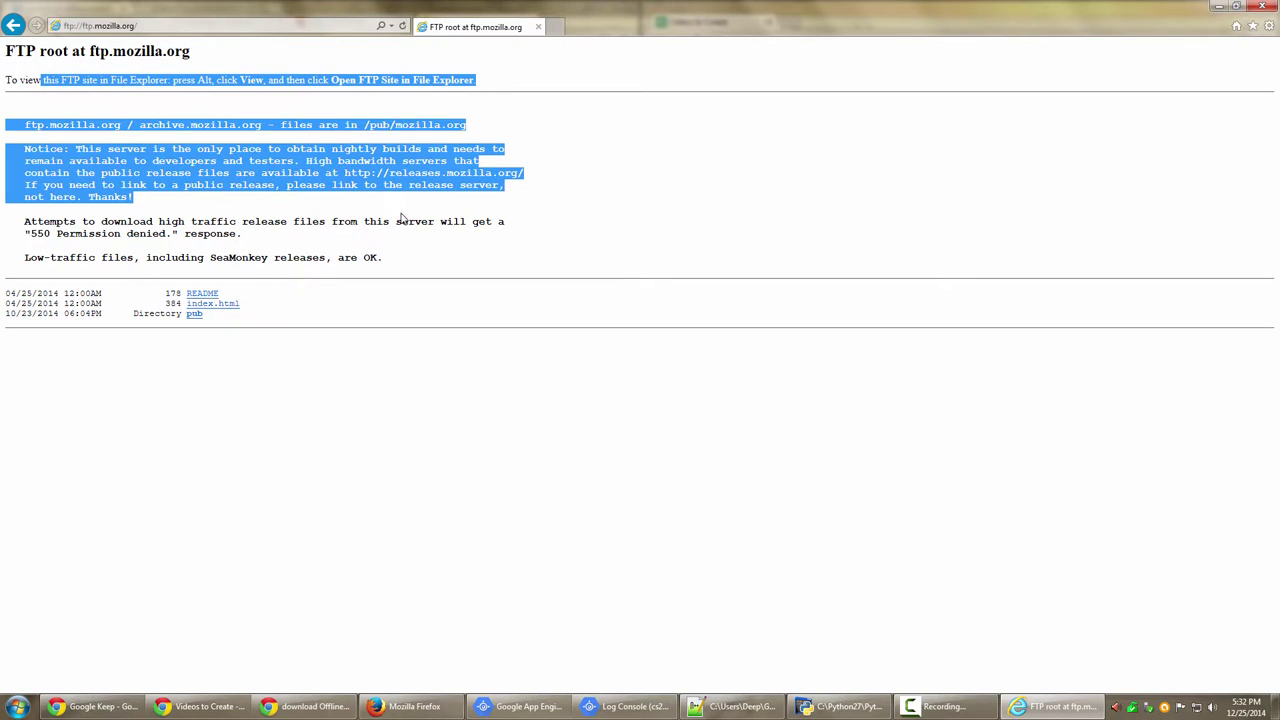
{"action": "left_click", "coordinate": [463, 278]}
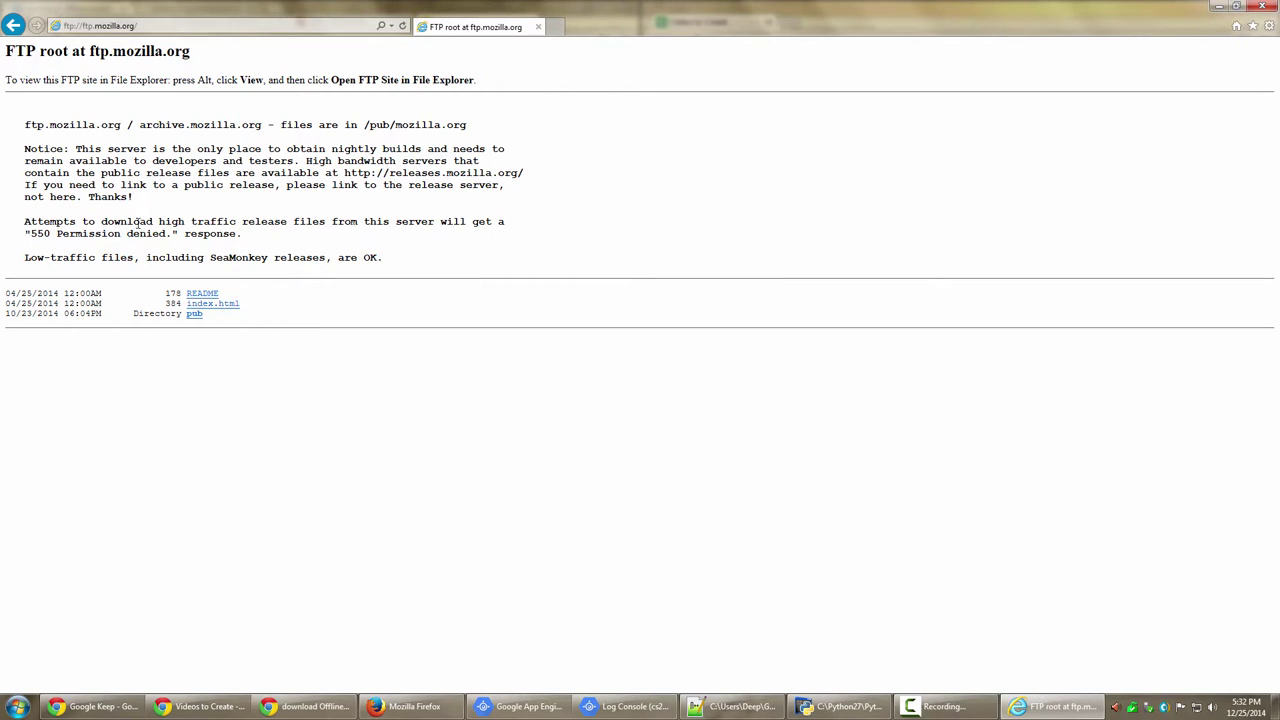
{"action": "left_click_drag", "start_coordinate": [24, 222], "coordinate": [272, 268]}
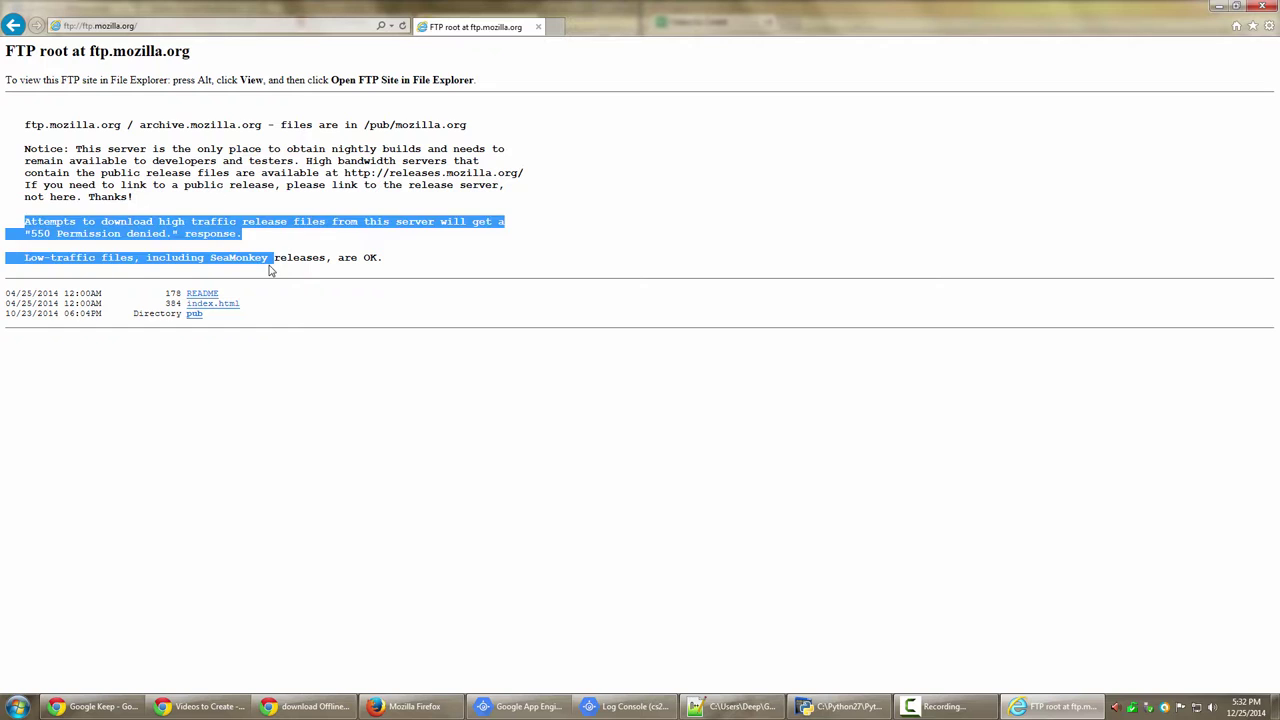
{"action": "left_click", "coordinate": [245, 303]}
{"action": "left_click", "coordinate": [194, 314]}
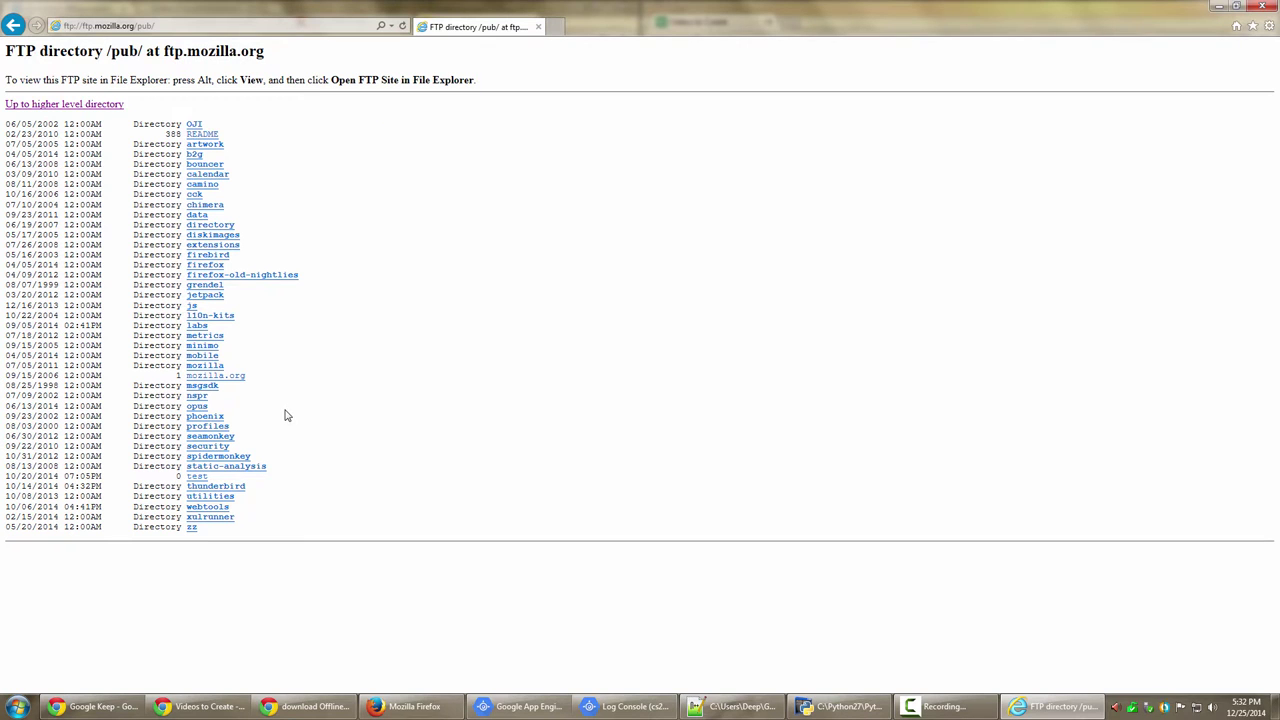
{"action": "left_click", "coordinate": [213, 268]}
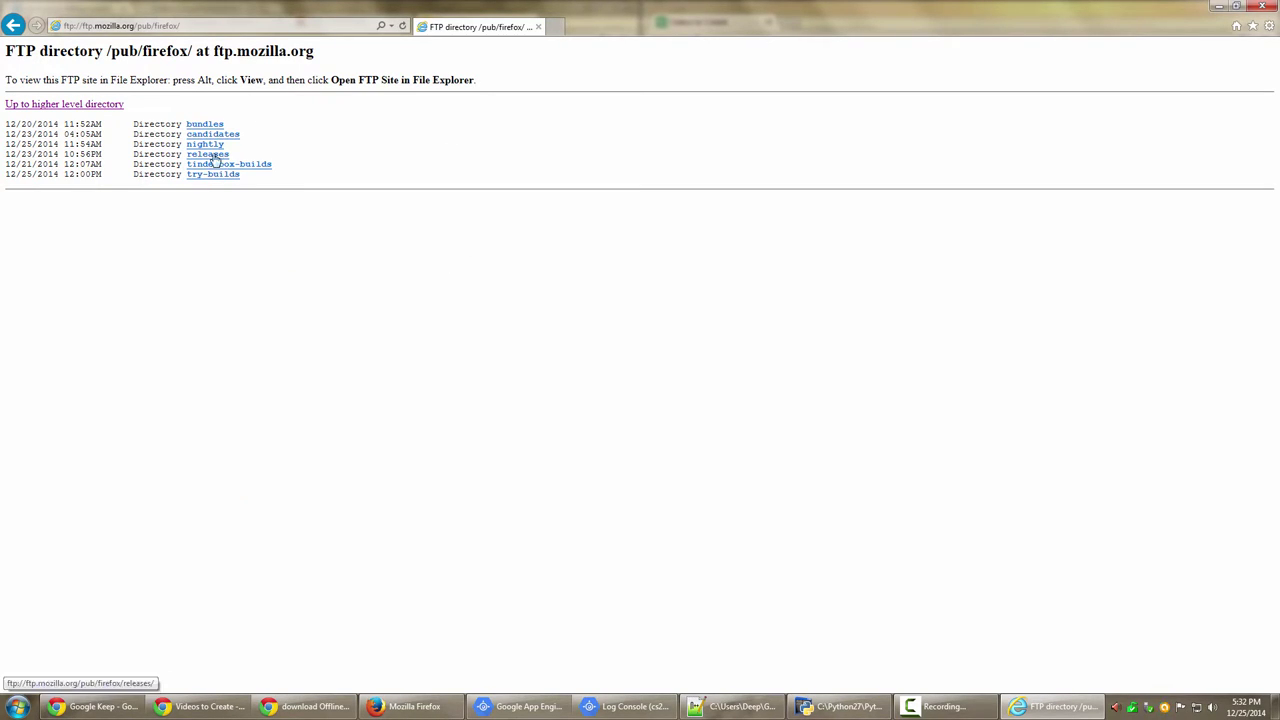
{"action": "left_click", "coordinate": [210, 156]}
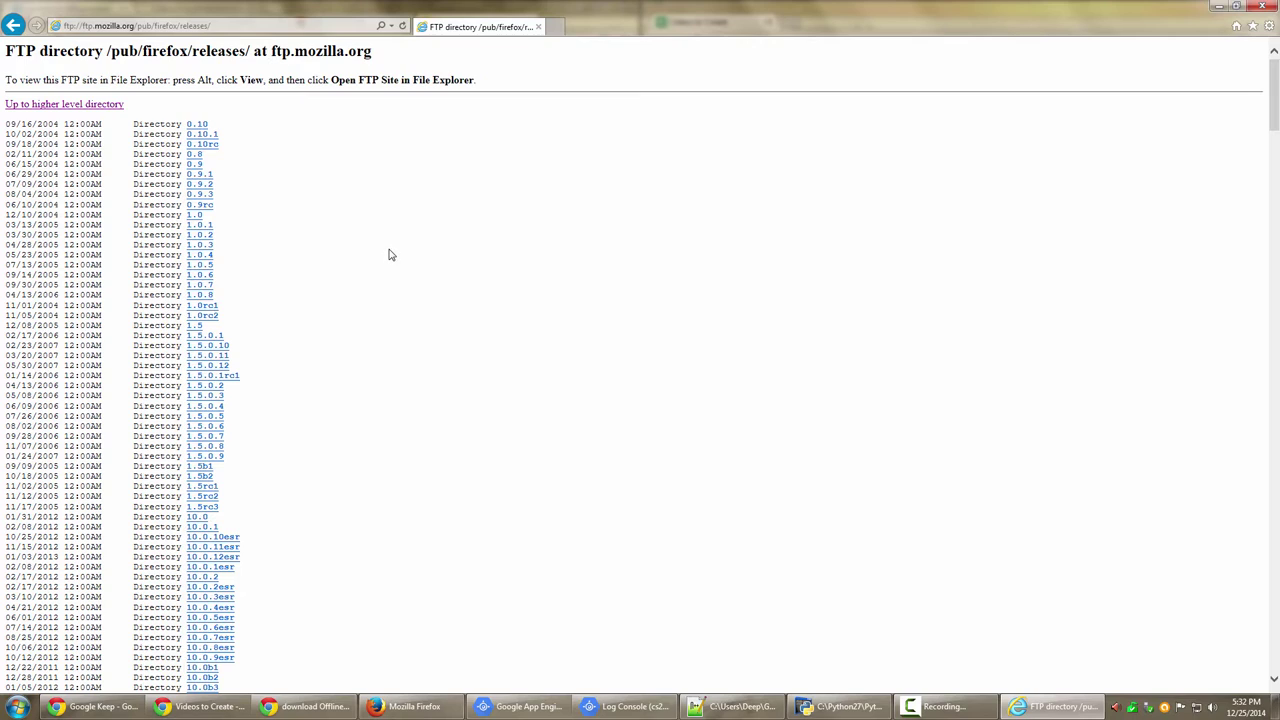
- Find the "latest" entry among the Firefox releases and open it
{"action": "scroll", "coordinate": [390, 255], "scroll_direction": "down", "scroll_amount": 1}
{"action": "scroll", "coordinate": [390, 255], "scroll_direction": "down", "scroll_amount": 20}
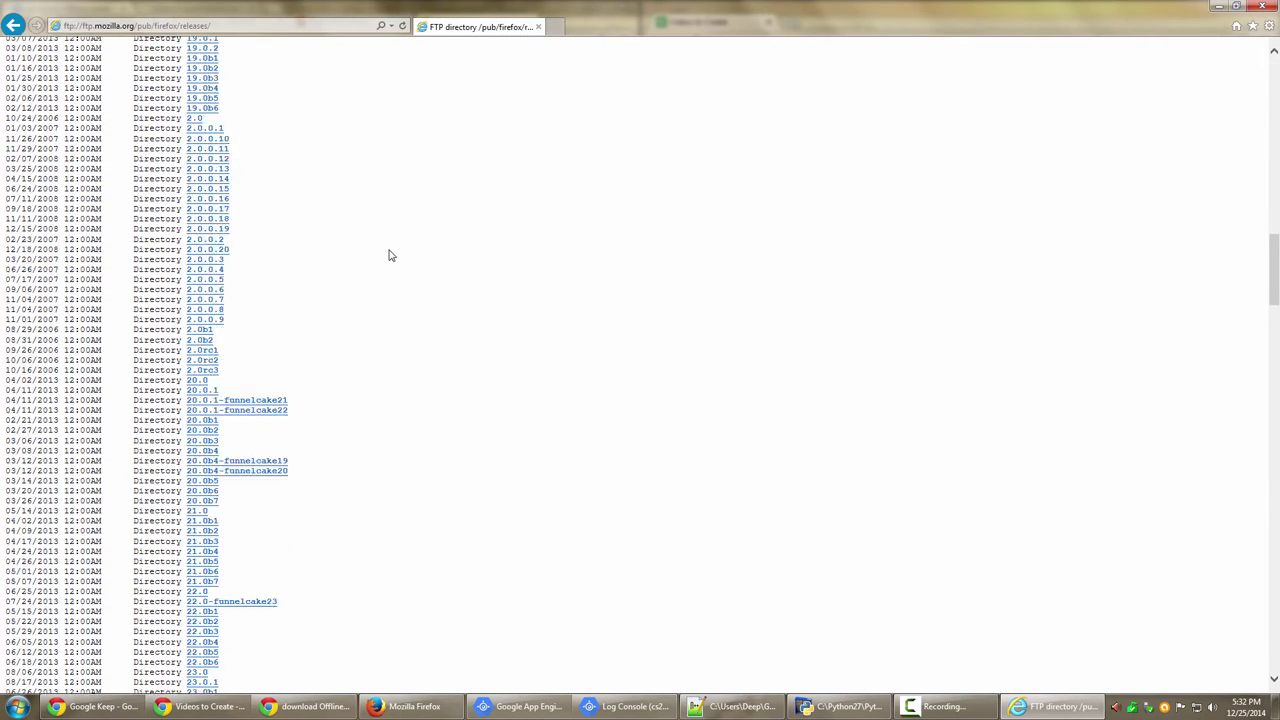
{"action": "scroll", "coordinate": [390, 255], "scroll_direction": "down", "scroll_amount": 10}
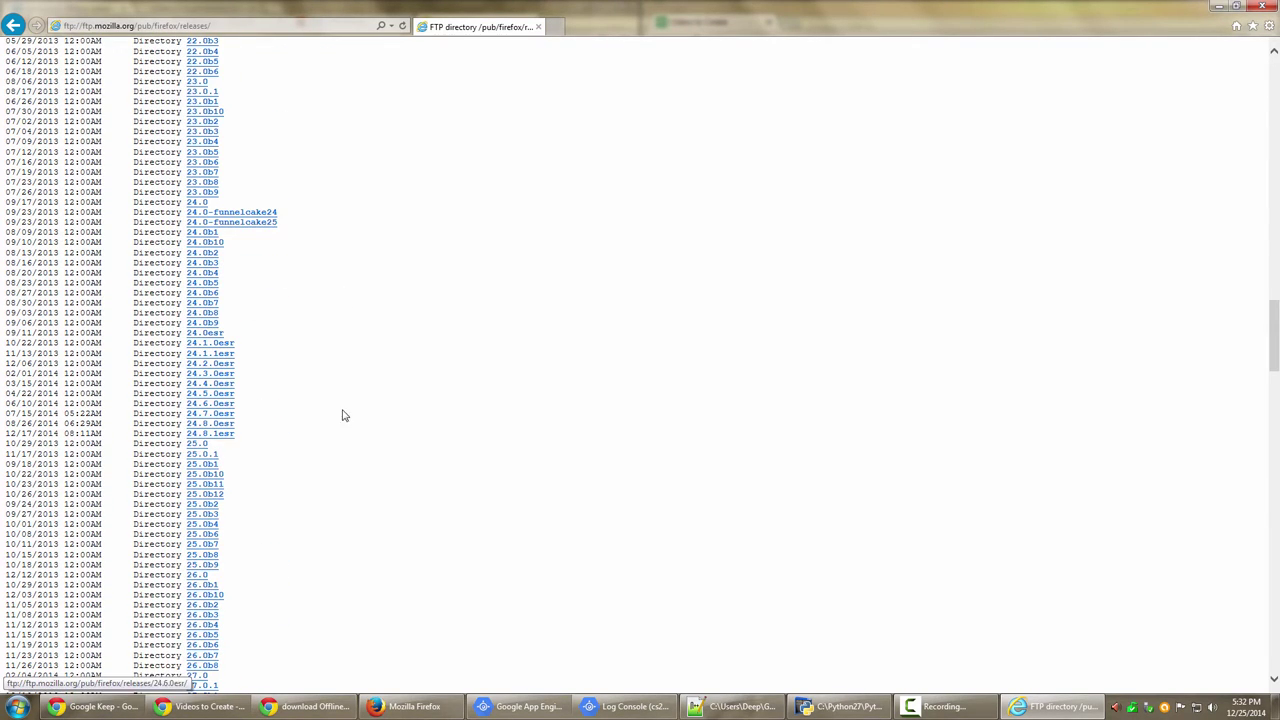
{"action": "scroll", "coordinate": [377, 415], "scroll_direction": "down", "scroll_amount": 10}
{"action": "scroll", "coordinate": [377, 416], "scroll_direction": "down", "scroll_amount": 20}
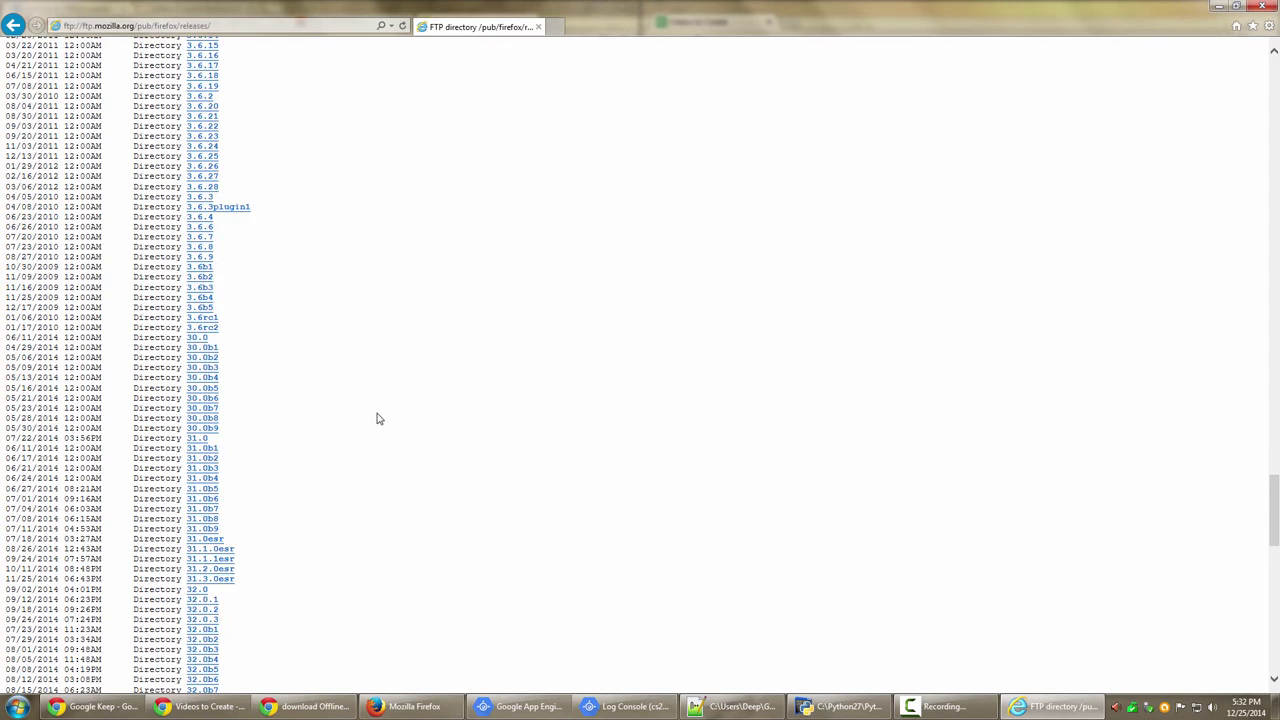
{"action": "scroll", "coordinate": [378, 417], "scroll_direction": "down", "scroll_amount": 10}
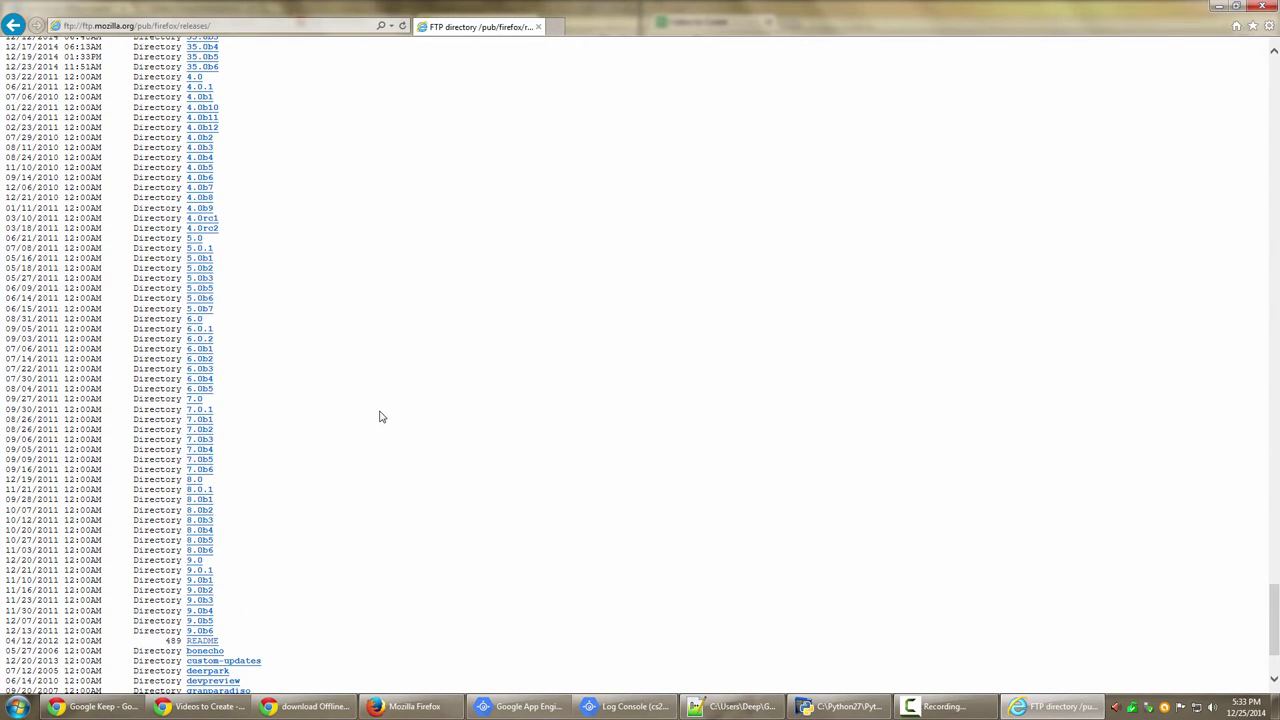
{"action": "scroll", "coordinate": [380, 416], "scroll_direction": "down", "scroll_amount": 3}
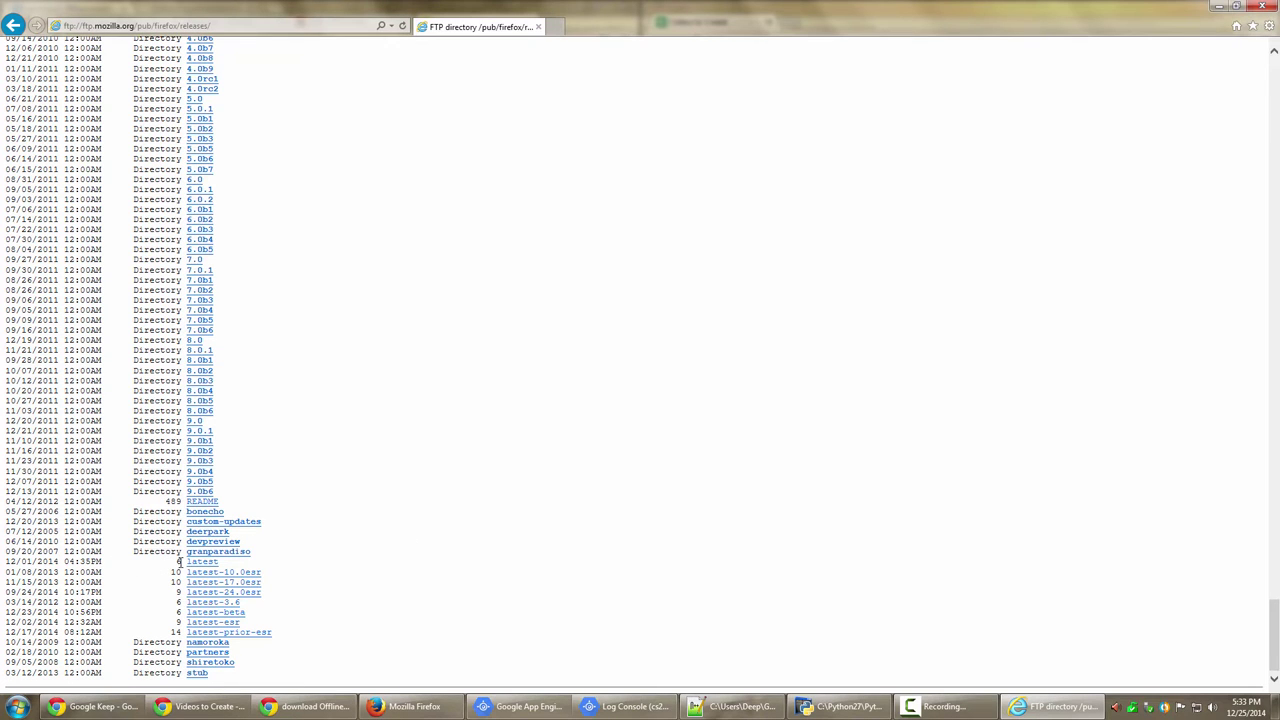
{"action": "left_click_drag", "start_coordinate": [218, 566], "coordinate": [3, 566]}
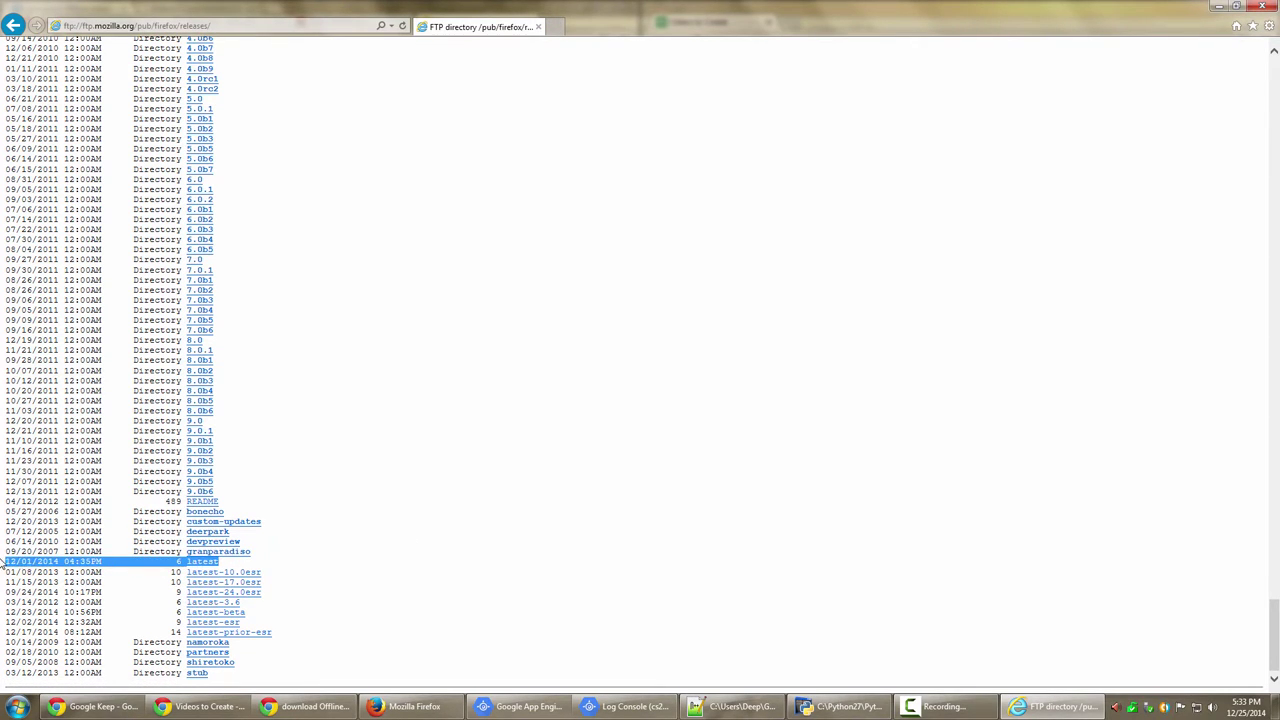
{"action": "left_click", "coordinate": [203, 566]}
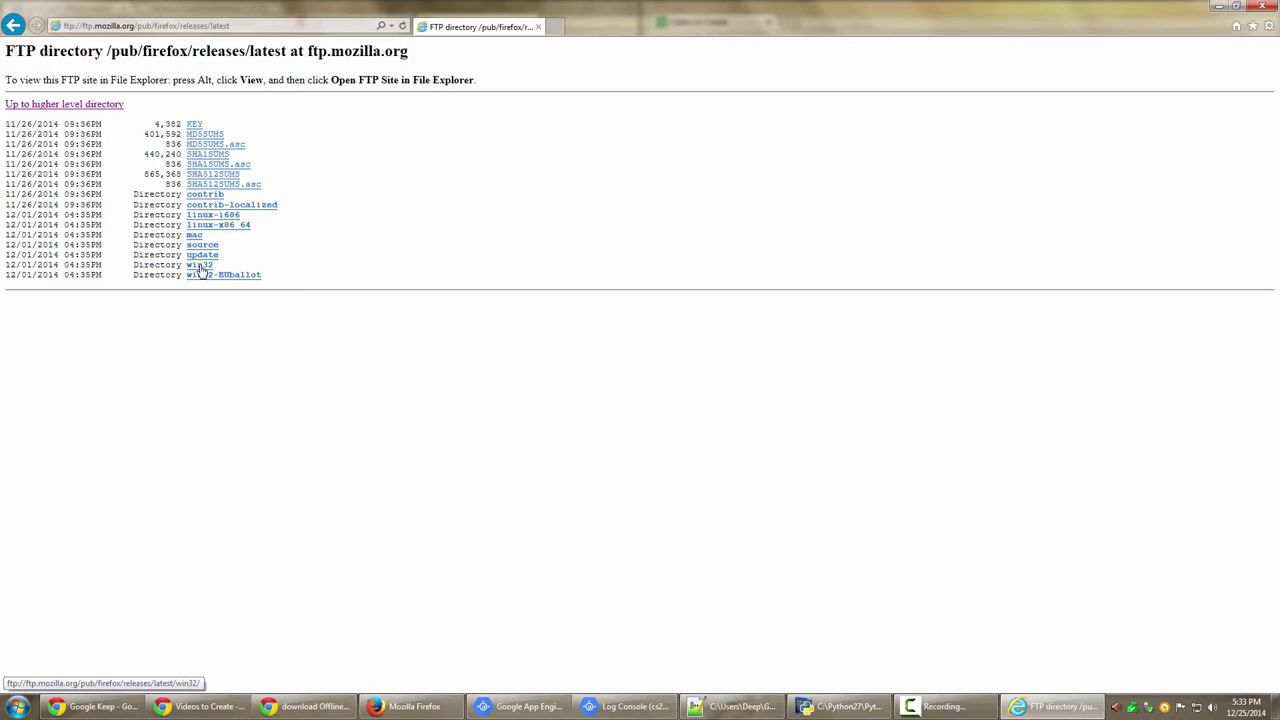
- Open the win32 build directory and its en-US language folder
{"action": "left_click", "coordinate": [199, 268]}
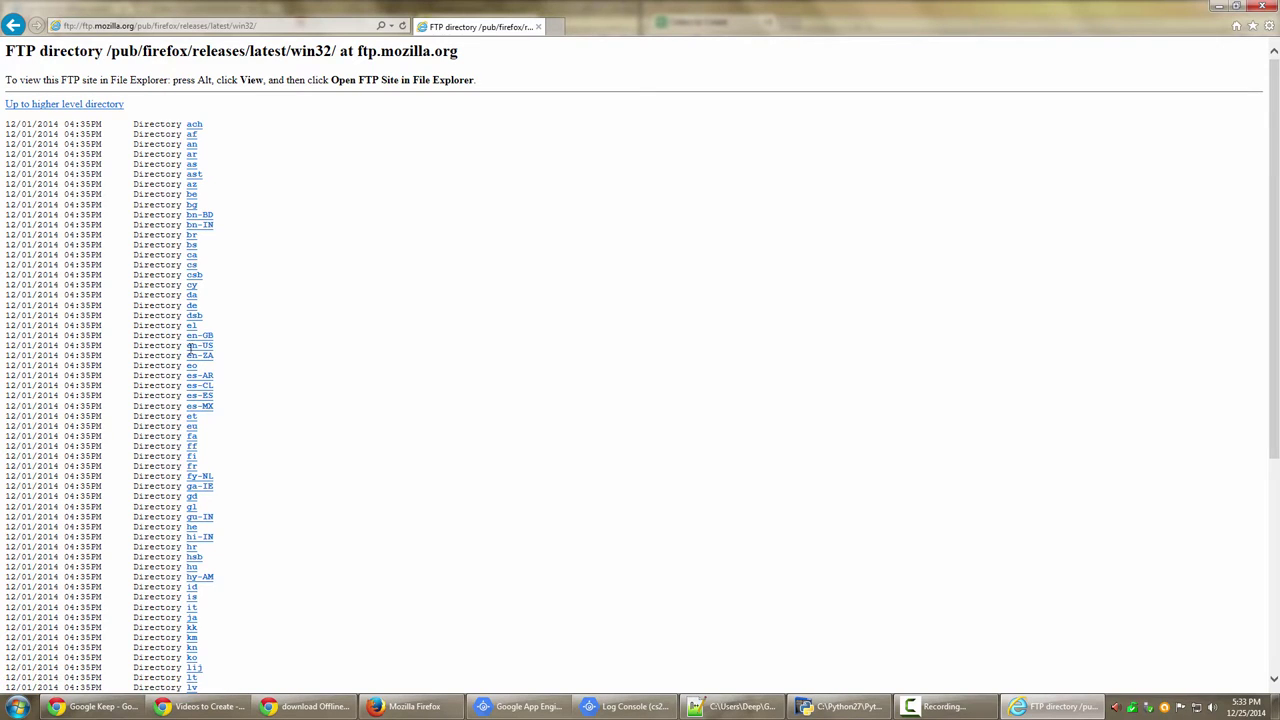
{"action": "left_click_drag", "start_coordinate": [186, 346], "coordinate": [214, 345]}
{"action": "left_click", "coordinate": [206, 347]}
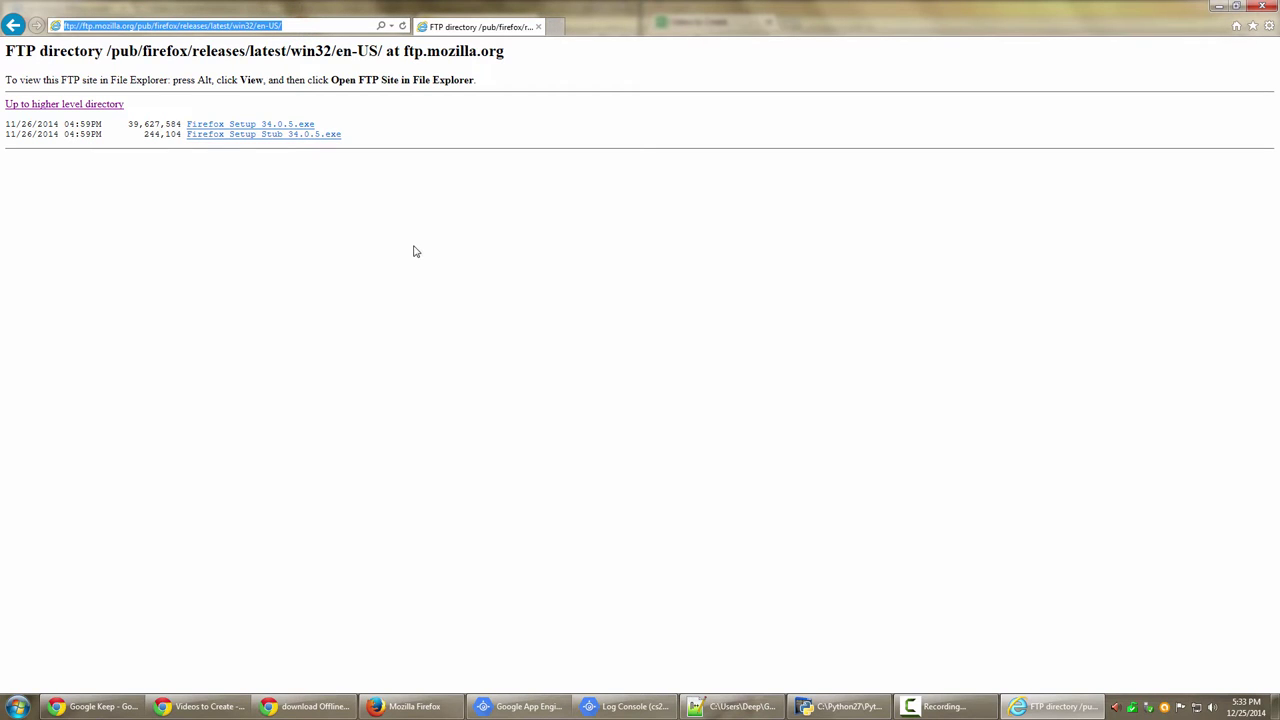
- Compare the names and file sizes of Firefox Setup 34.0.5.exe and Firefox Setup Stub 34.0.5.exe
{"action": "left_click", "coordinate": [416, 251]}
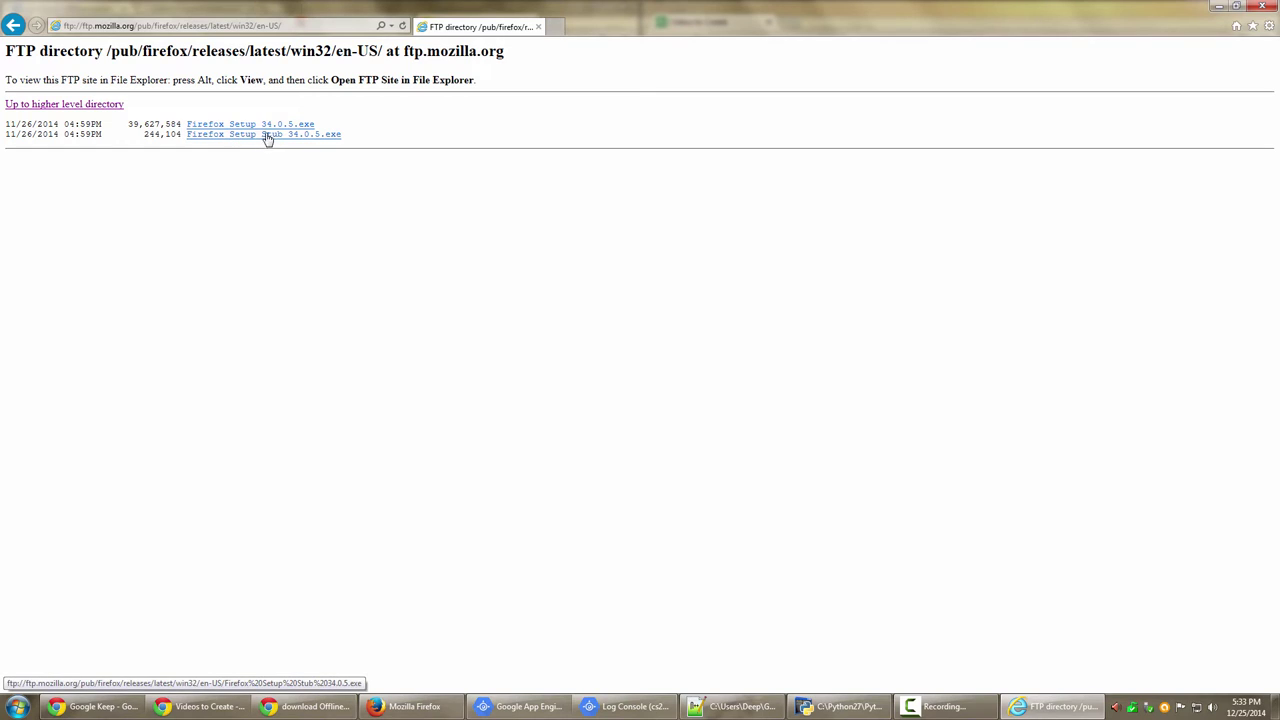
{"action": "left_click_drag", "start_coordinate": [344, 136], "coordinate": [192, 145]}
{"action": "left_click", "coordinate": [195, 162]}
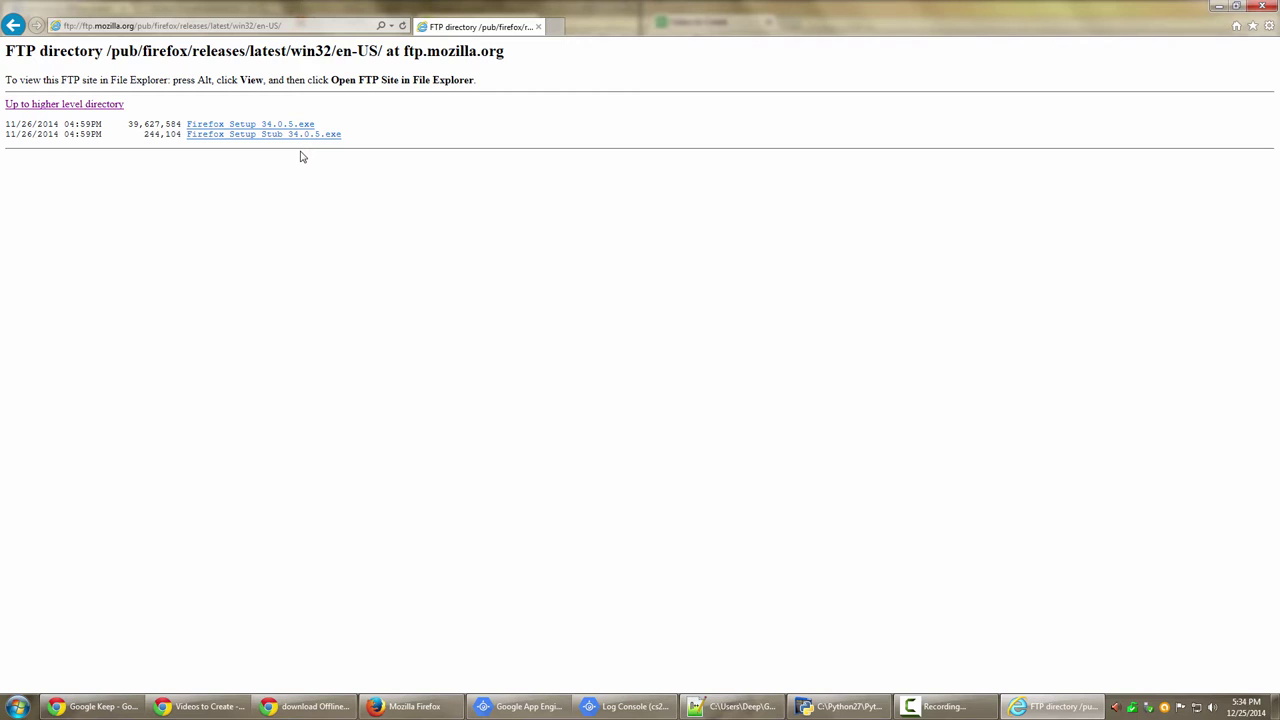
{"action": "left_click_drag", "start_coordinate": [124, 125], "coordinate": [207, 128]}
{"action": "left_click", "coordinate": [143, 126]}
{"action": "left_click_drag", "start_coordinate": [334, 123], "coordinate": [228, 126]}
{"action": "left_click", "coordinate": [337, 109]}
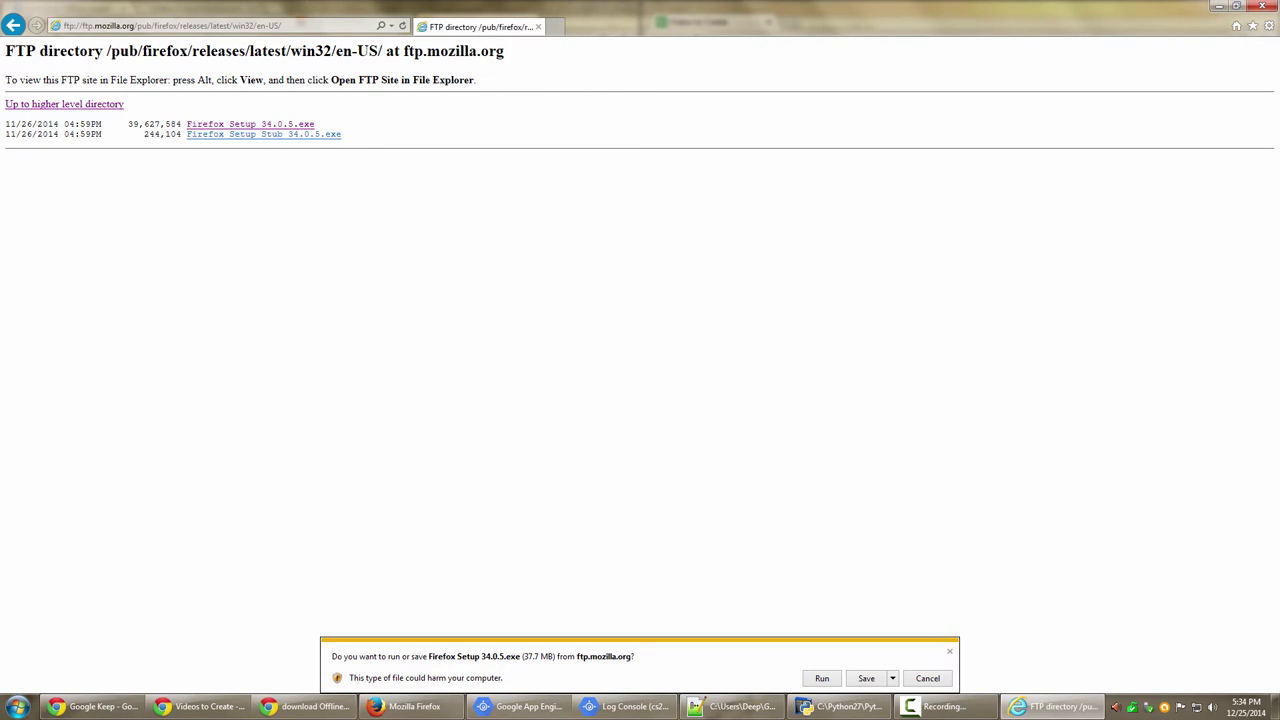
- Start saving the full installer Firefox Setup 34.0.5.exe to the Desktop, and cancel the download
{"action": "left_click", "coordinate": [893, 679]}
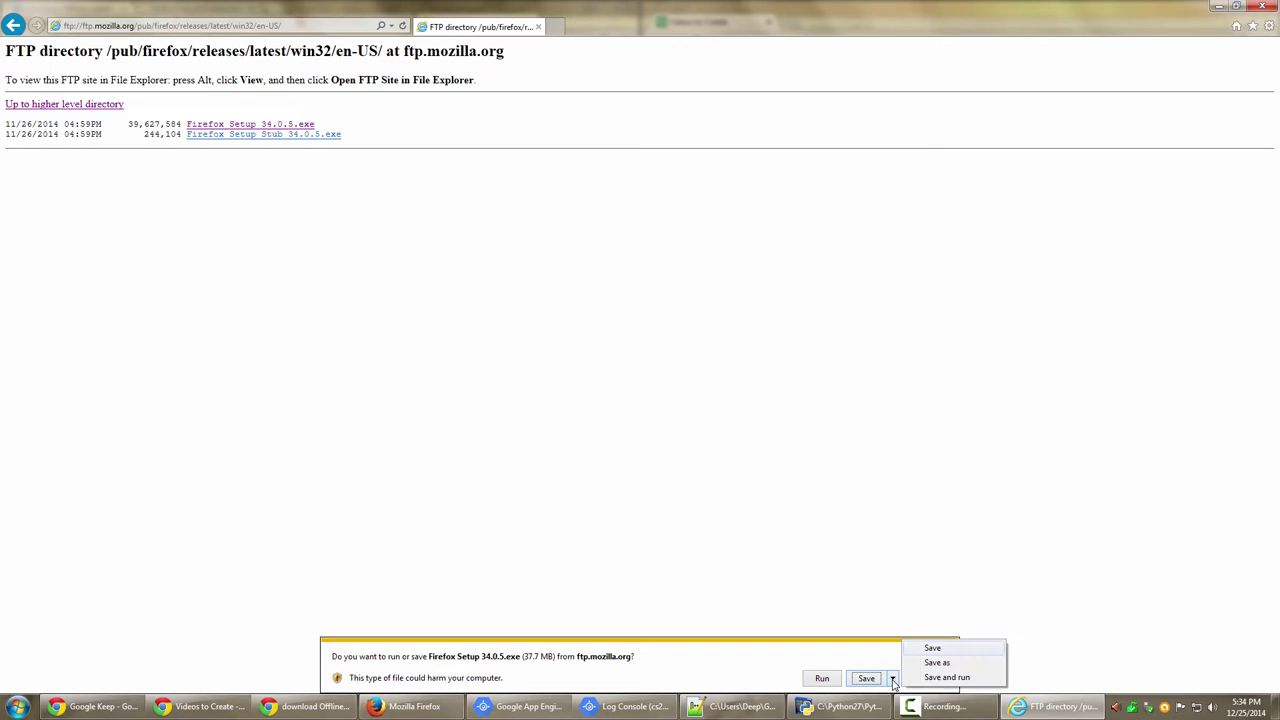
{"action": "left_click", "coordinate": [930, 665]}
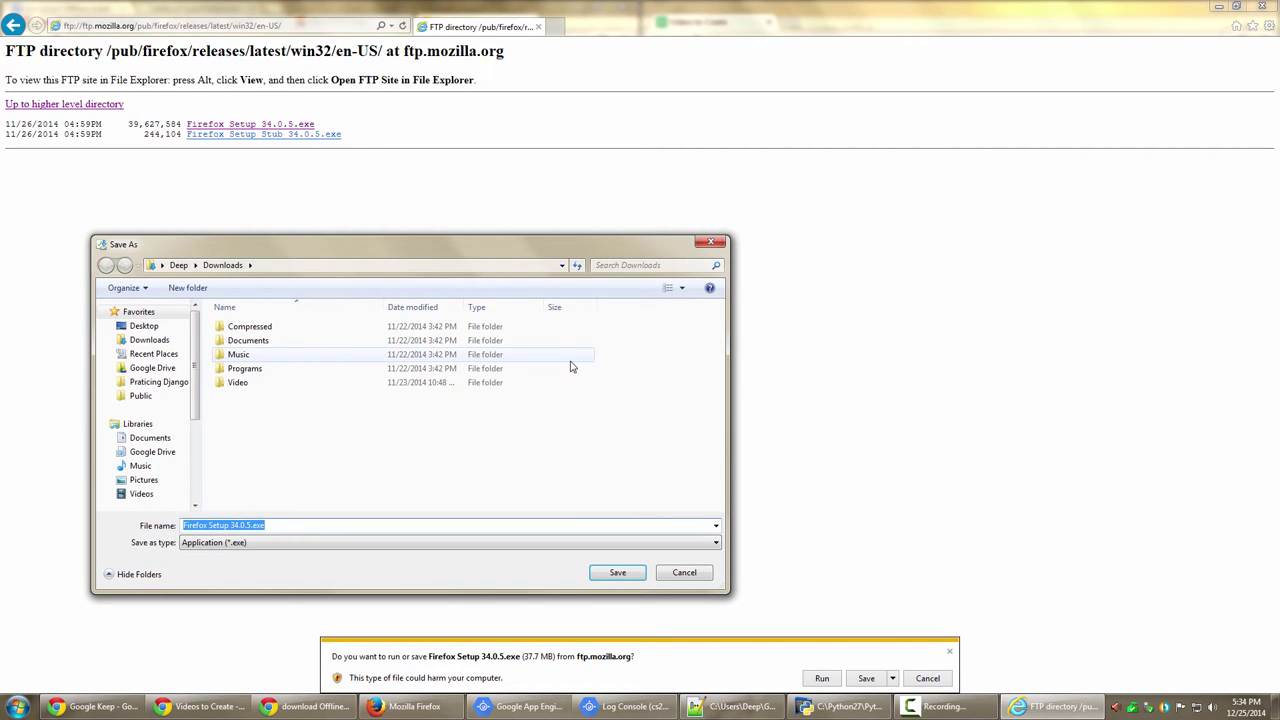
{"action": "left_click", "coordinate": [160, 328]}
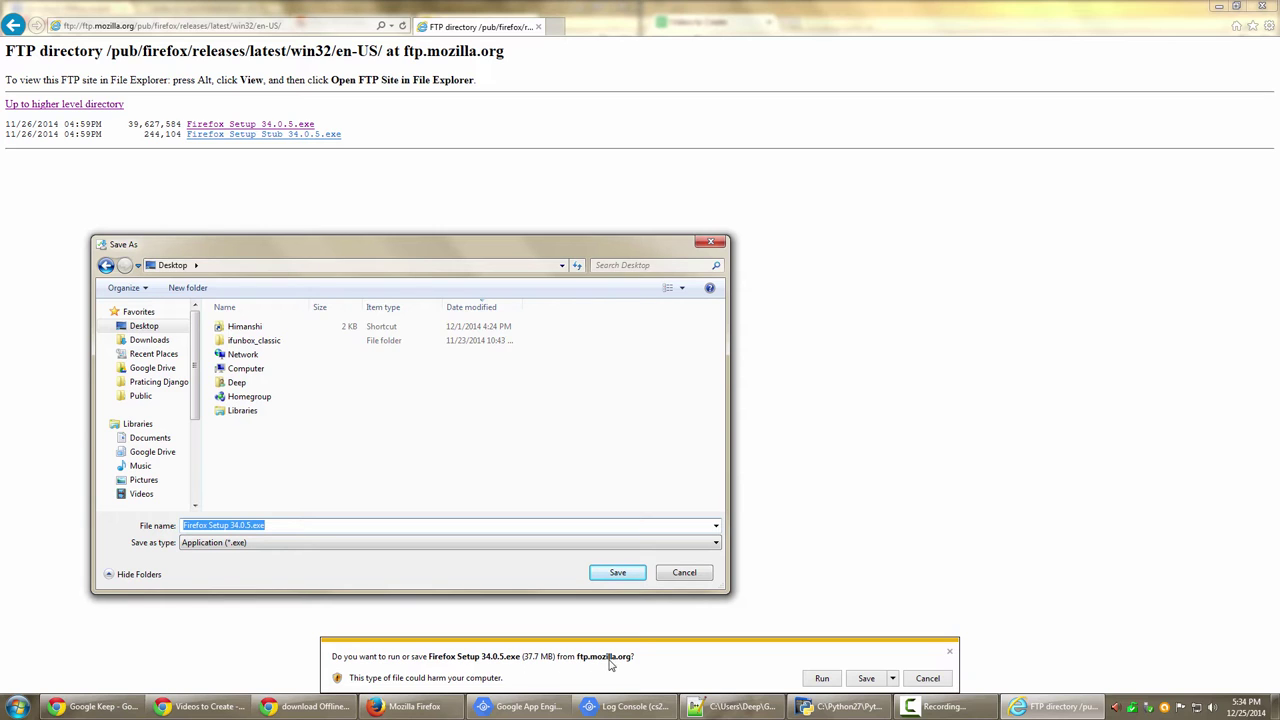
{"action": "left_click", "coordinate": [706, 576]}
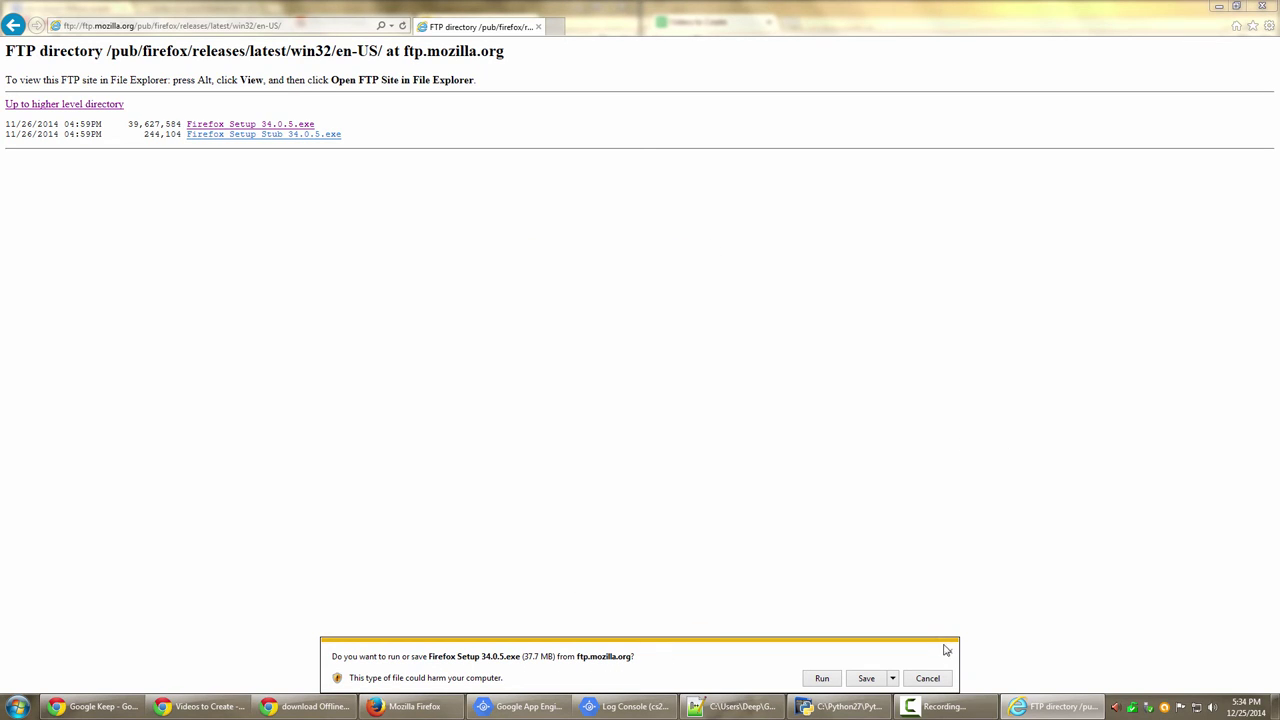
{"action": "left_click", "coordinate": [928, 679]}
- Go to Google and search for "Offline installer for Firefox"
{"action": "left_click", "coordinate": [310, 27]}
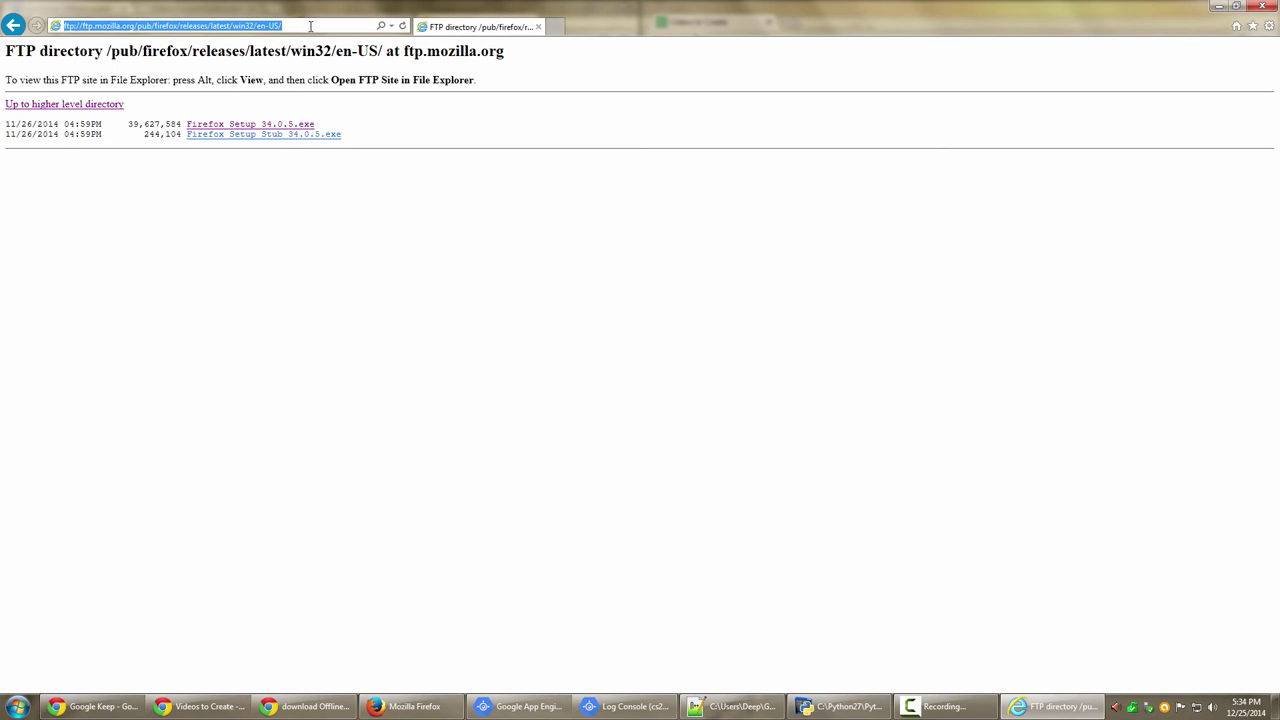
{"action": "type", "text": "google."}
{"action": "key", "text": "Return"}
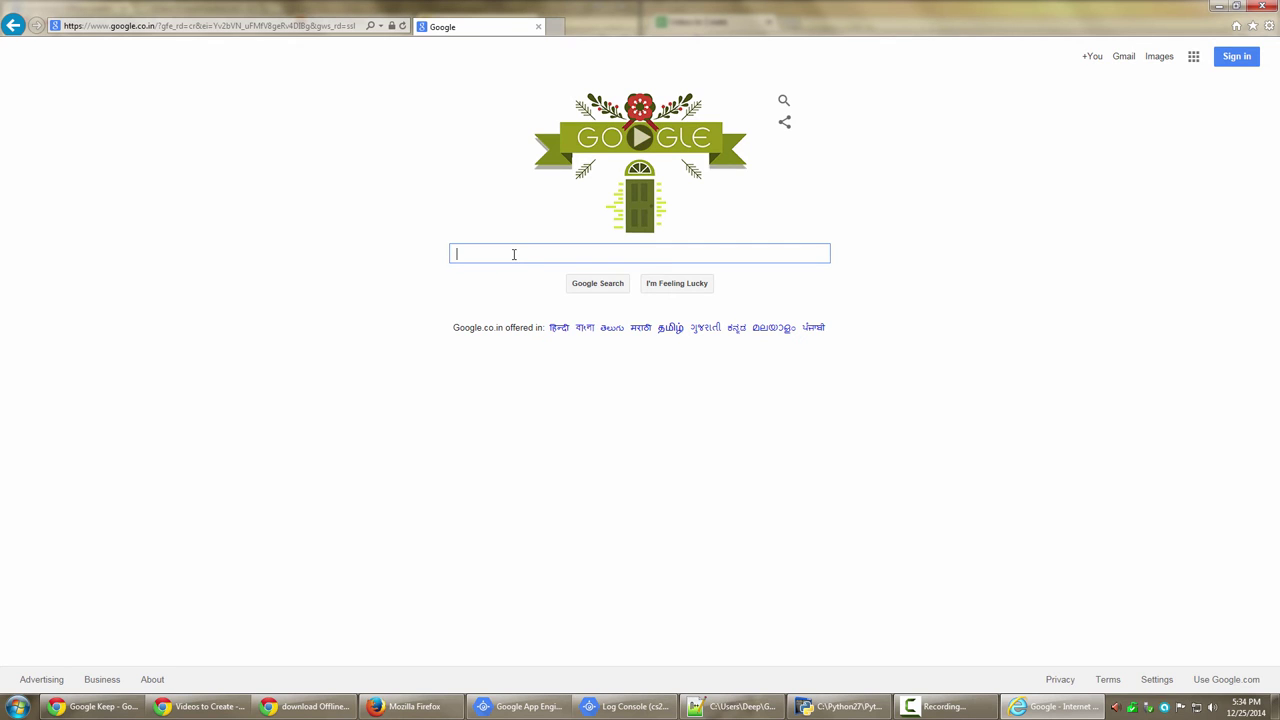
{"action": "type", "text": "Offline installer "}
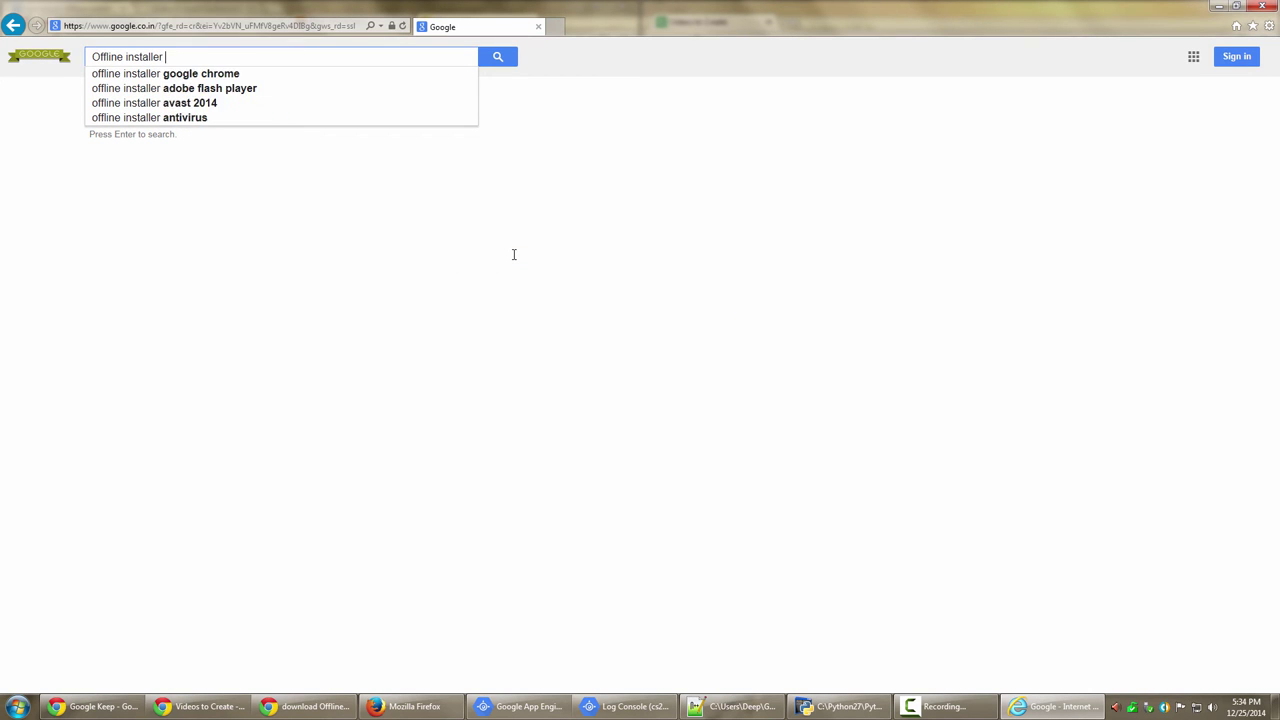
{"action": "type", "text": "for Firefox"}
{"action": "key", "text": "Return"}
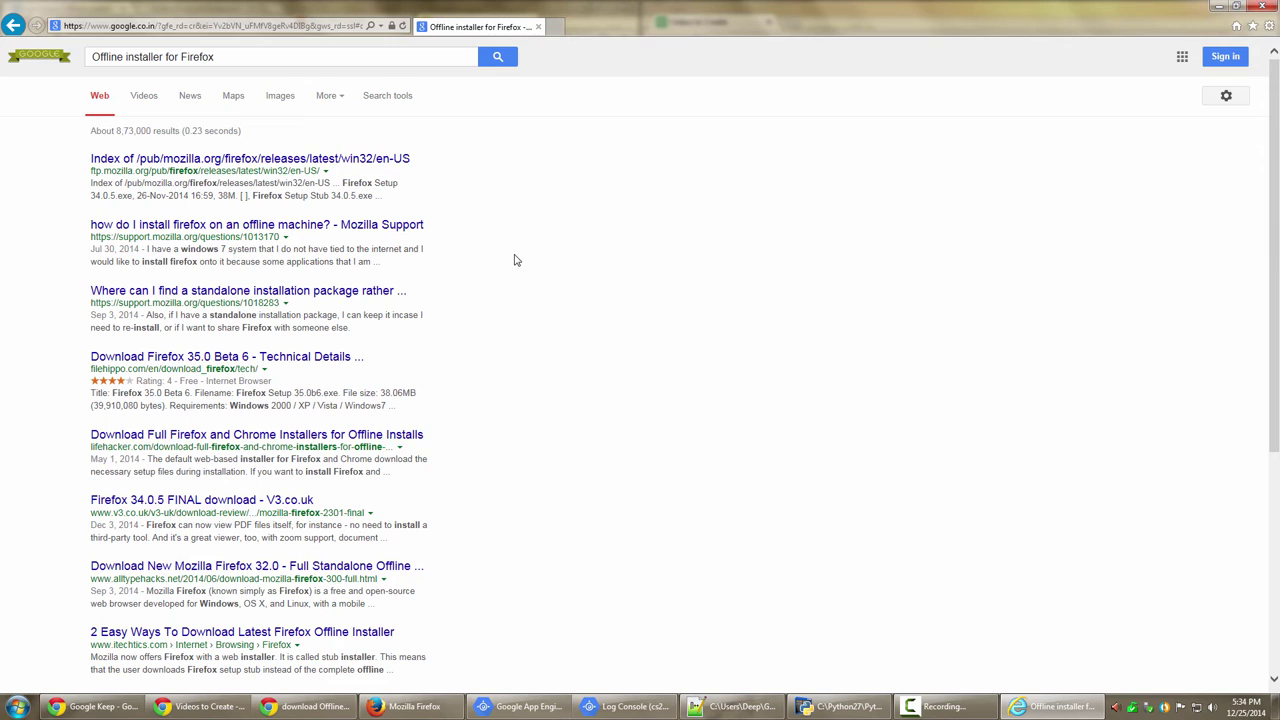